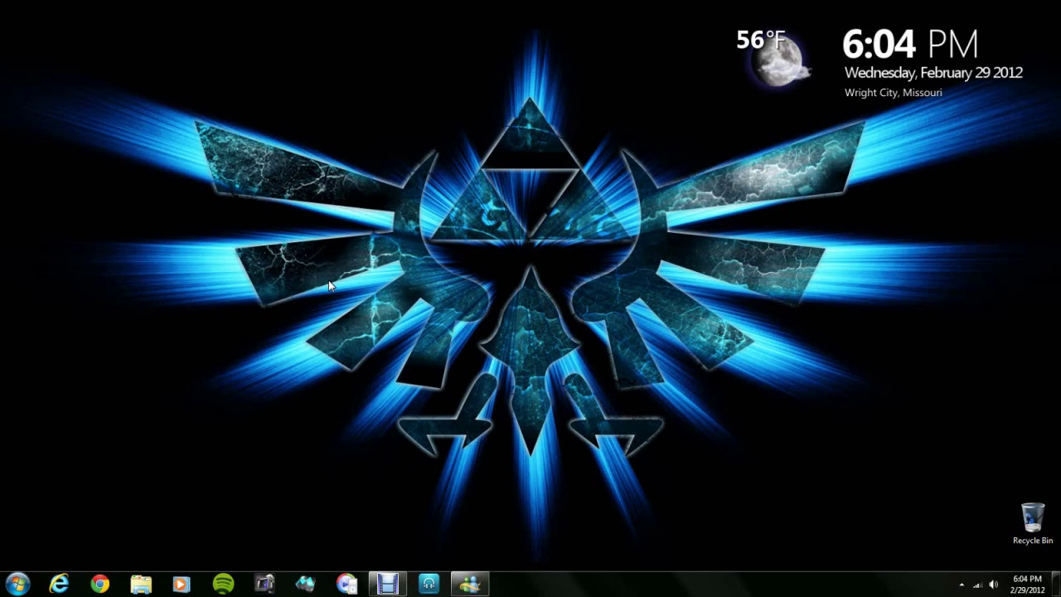
Launch Internet Explorer and browse to 192.168.1.1 to reach the Westell Connection Overview page
click(63, 585)
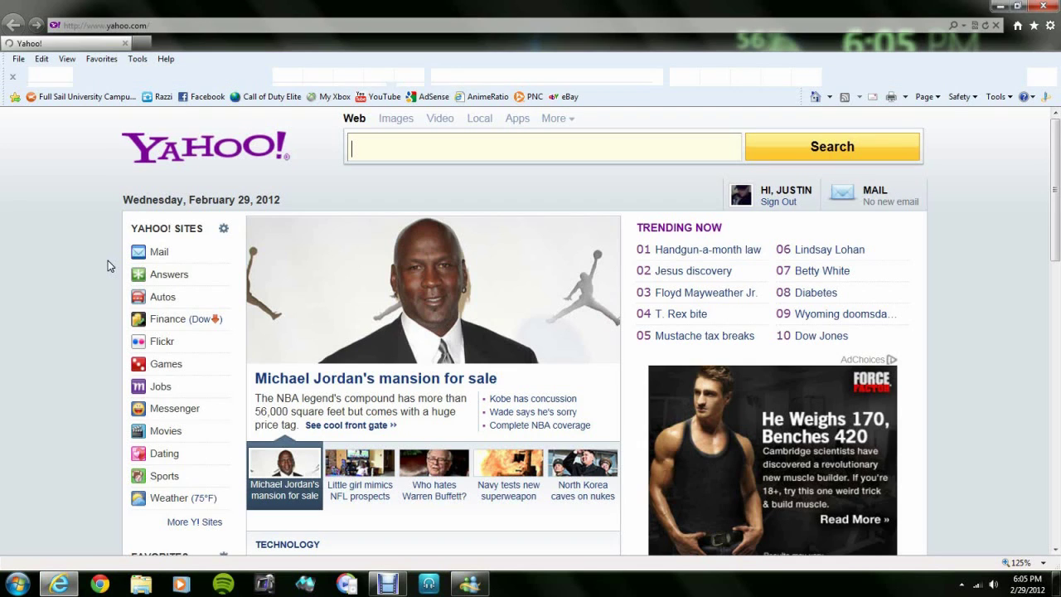
click(120, 26)
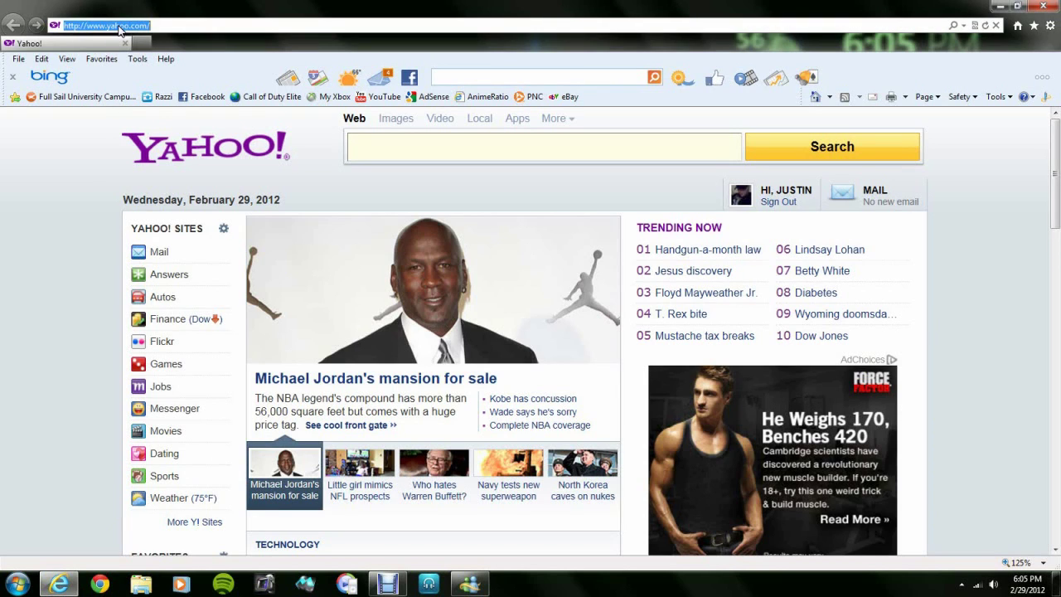
text(1)
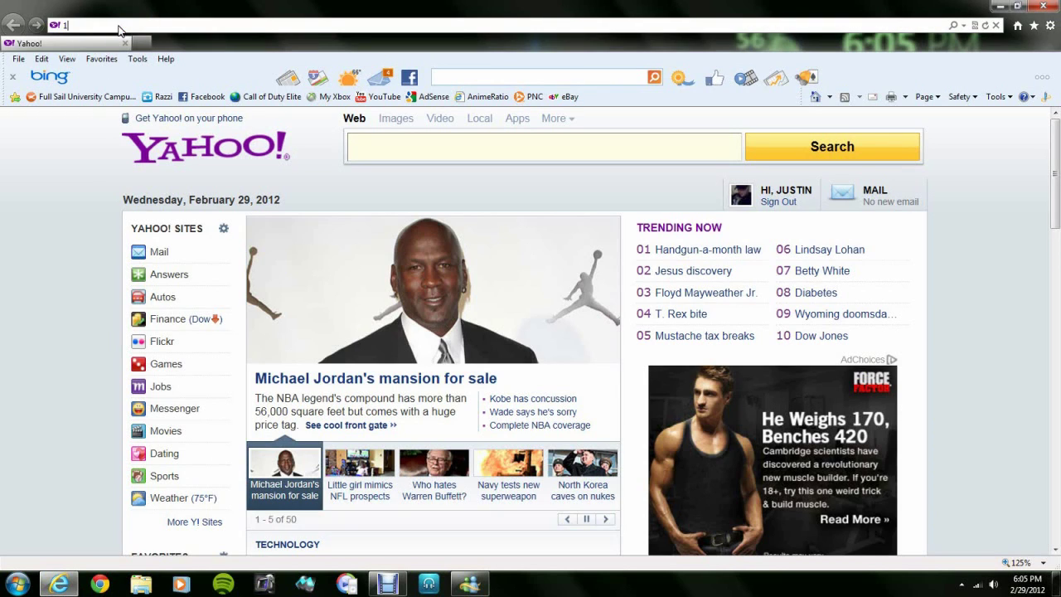
text(92.168.1.1/)
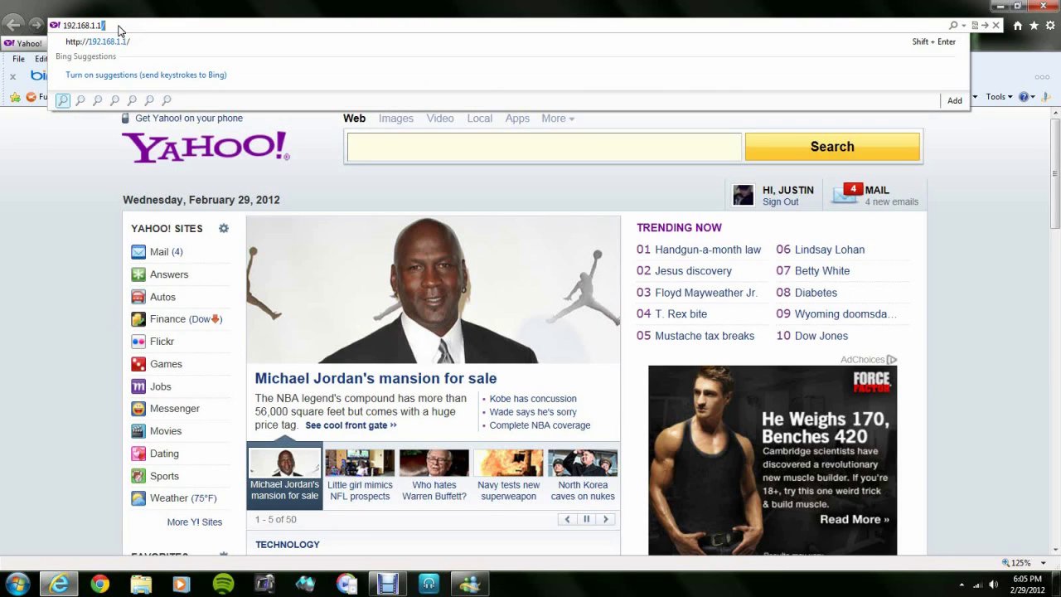
key(Return)
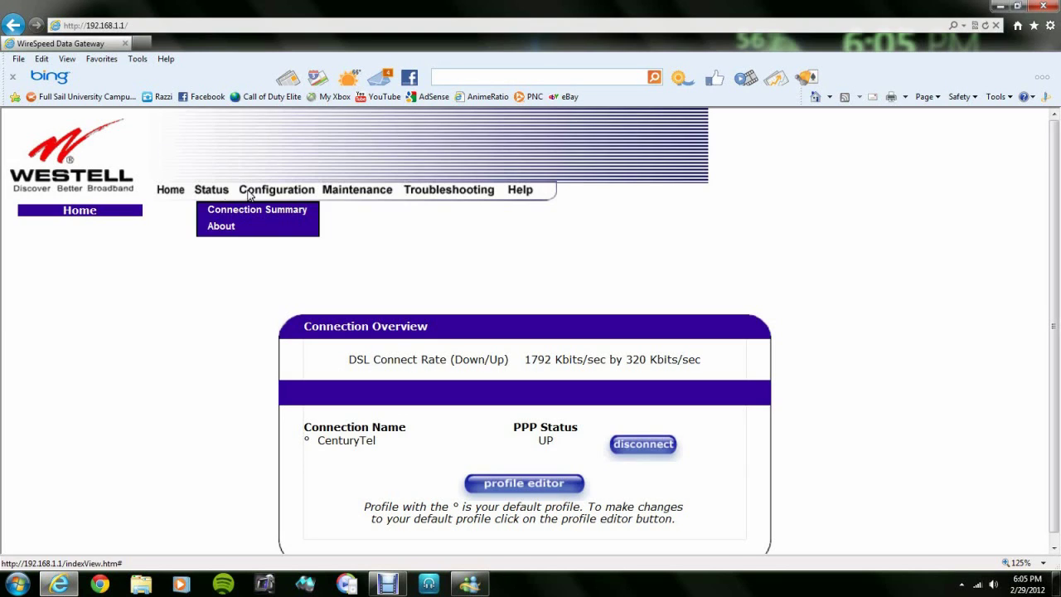
View the Westell basic wireless settings: network name Doitmyway on channel 6
mouse_move(273, 191)
mouse_move(332, 258)
click(385, 267)
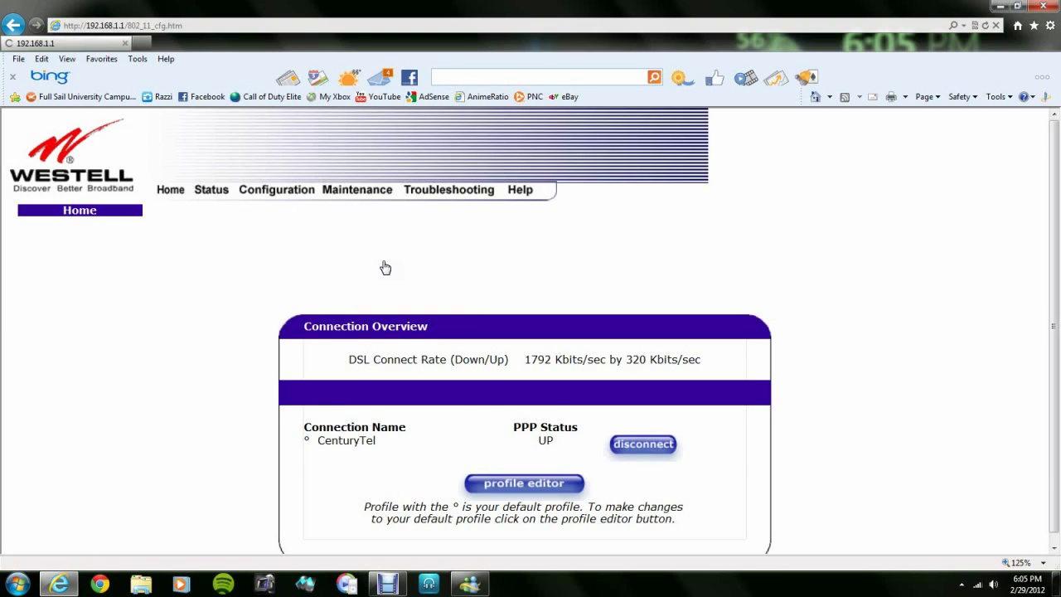
scroll(523, 324, down, 2)
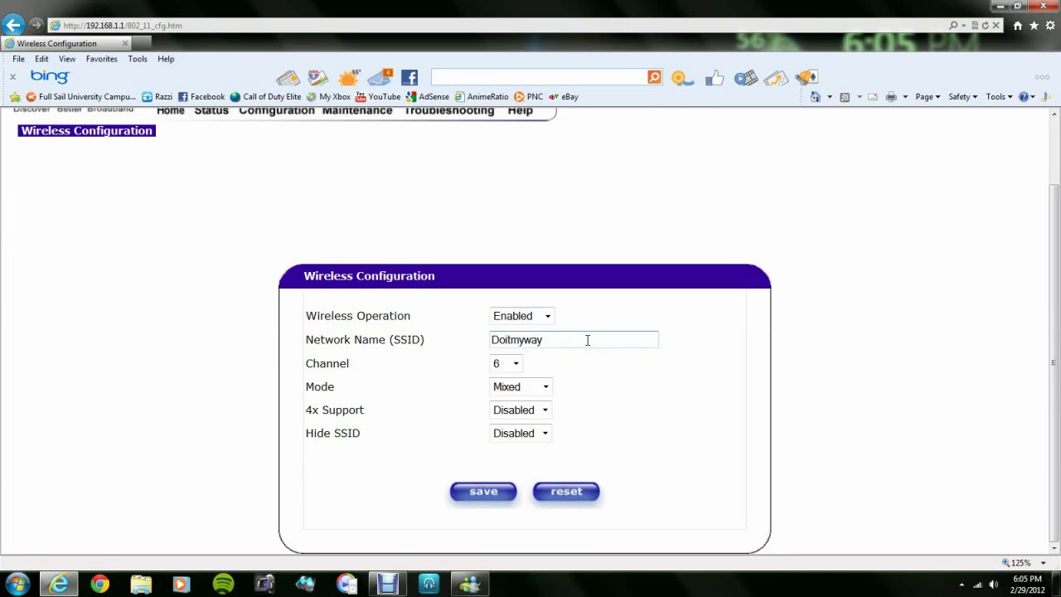
mouse_move(585, 340)
mouse_down()
mouse_move(443, 345)
mouse_move(581, 343)
mouse_up()
scroll(348, 361, up, 2)
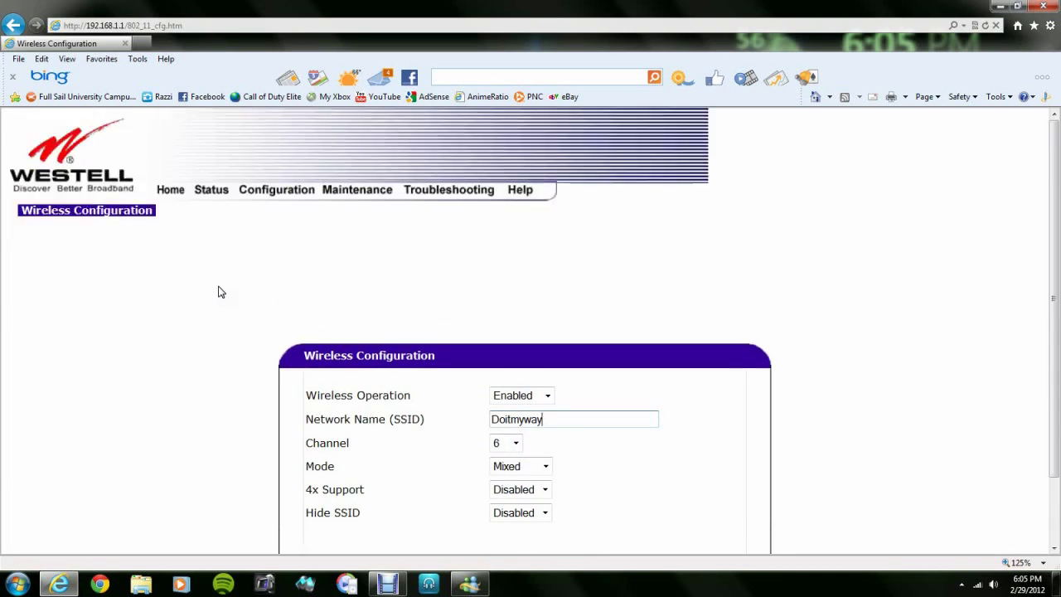
Confirm Westell wireless security is left Disabled, then return to the Yahoo home page
click(279, 193)
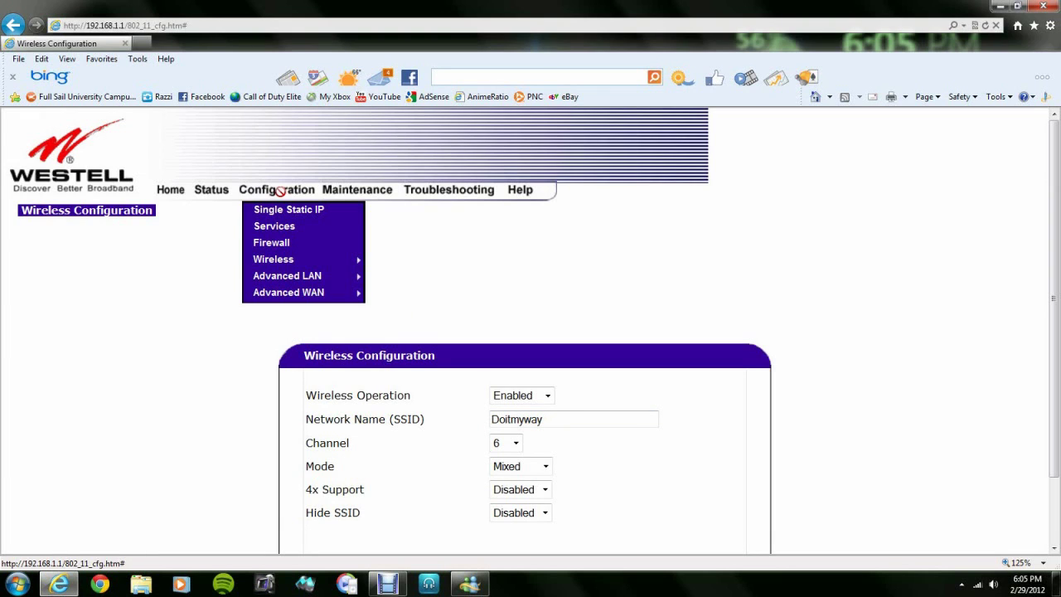
mouse_move(307, 262)
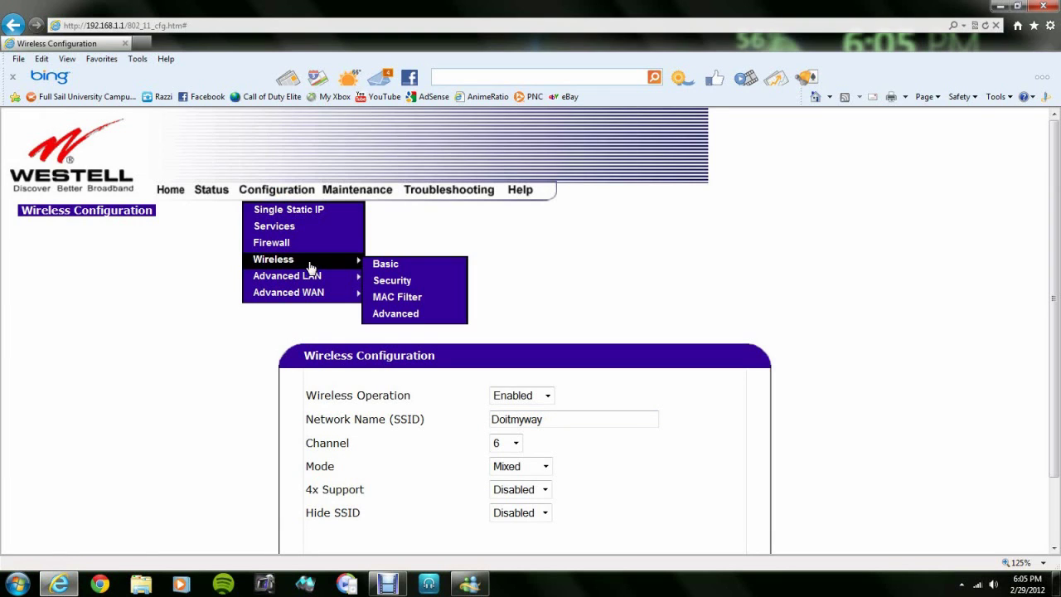
click(408, 284)
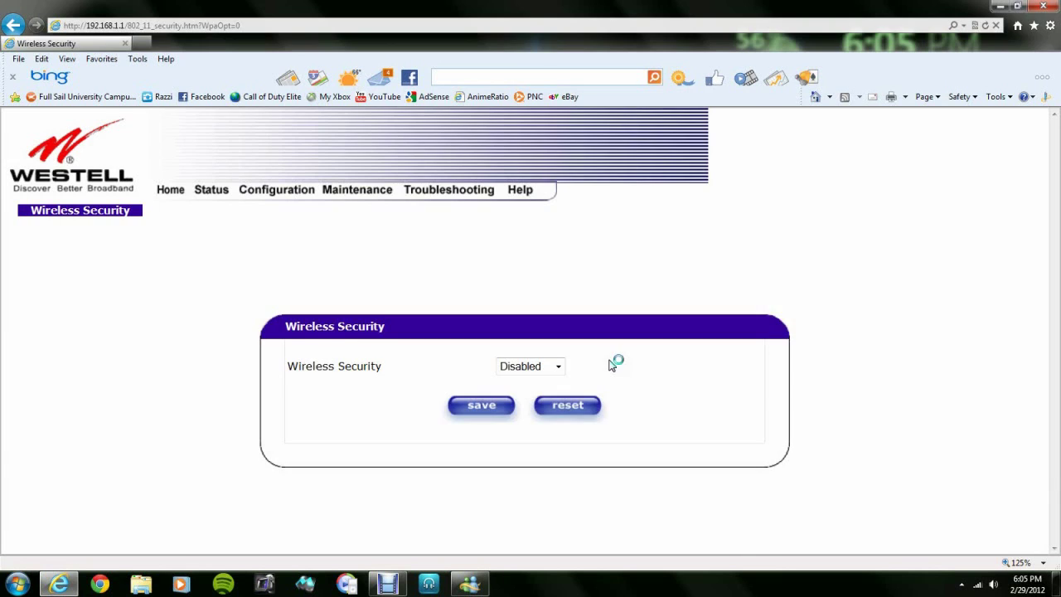
click(557, 367)
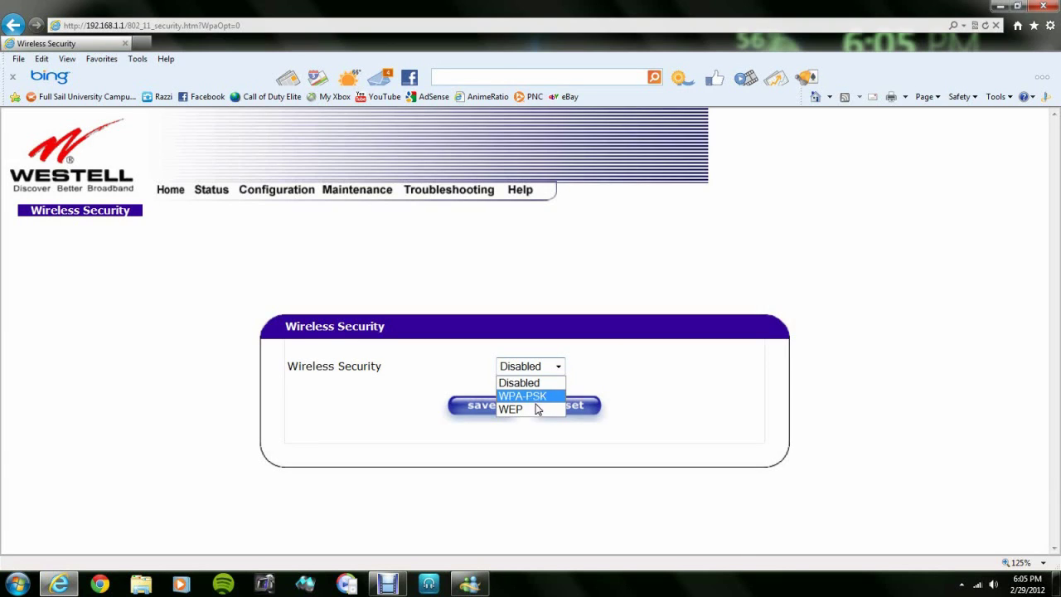
click(559, 372)
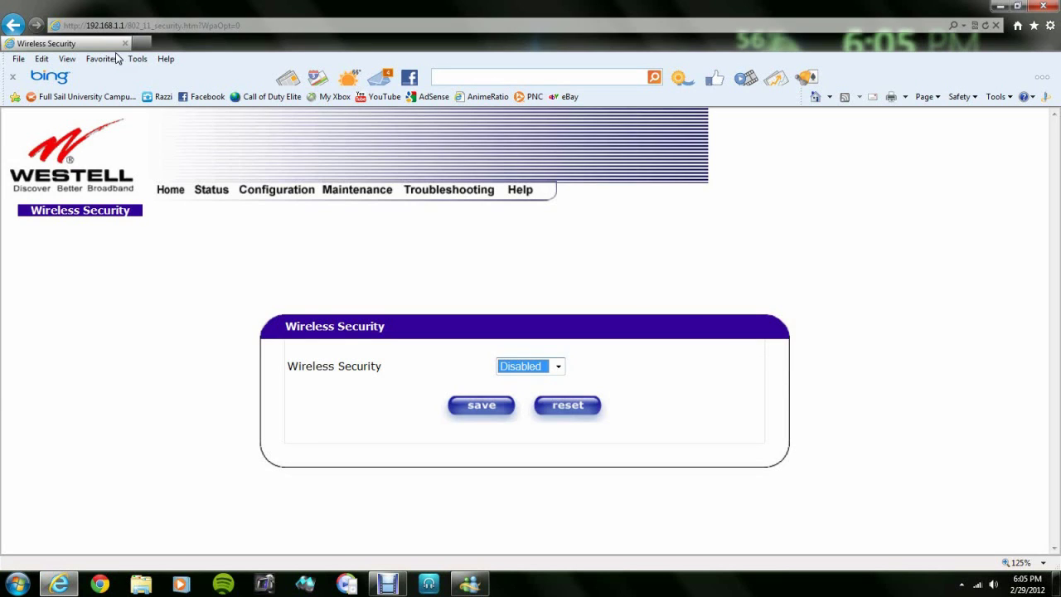
click(816, 97)
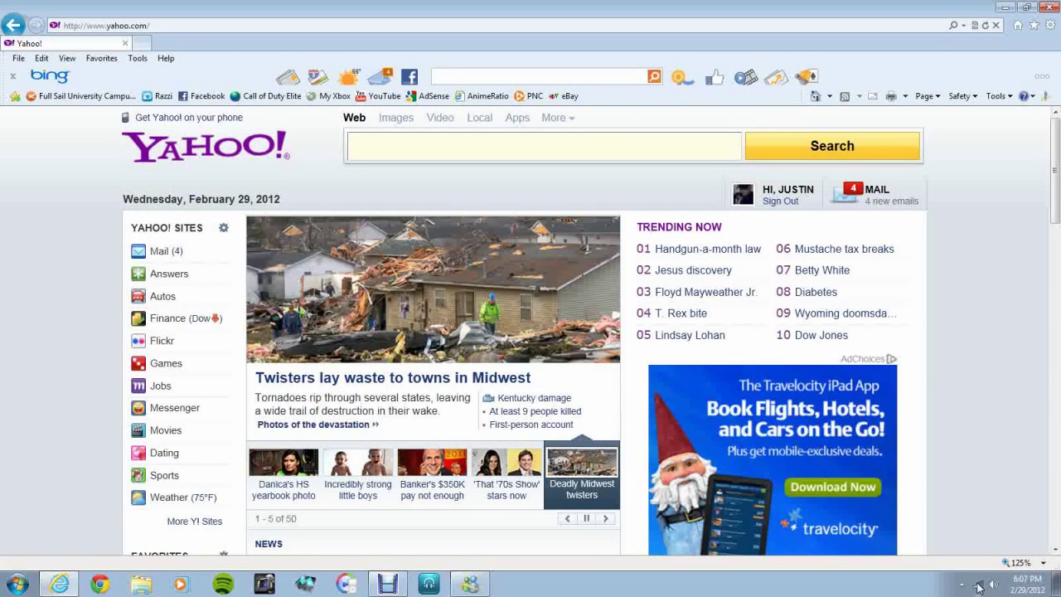
Connect the computer to the 'linksys' wireless network from the tray network list
click(979, 586)
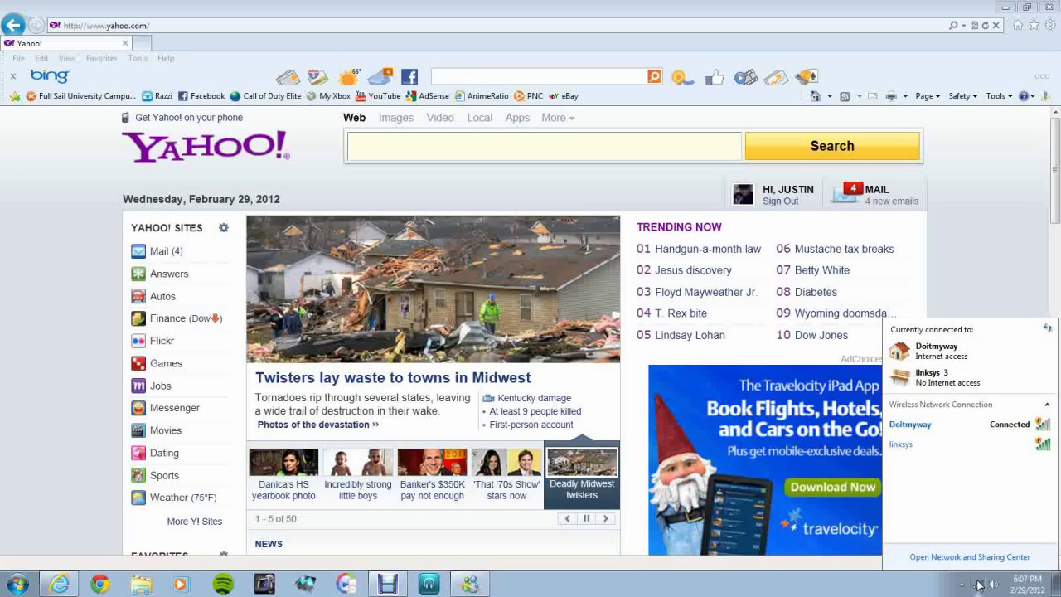
click(929, 450)
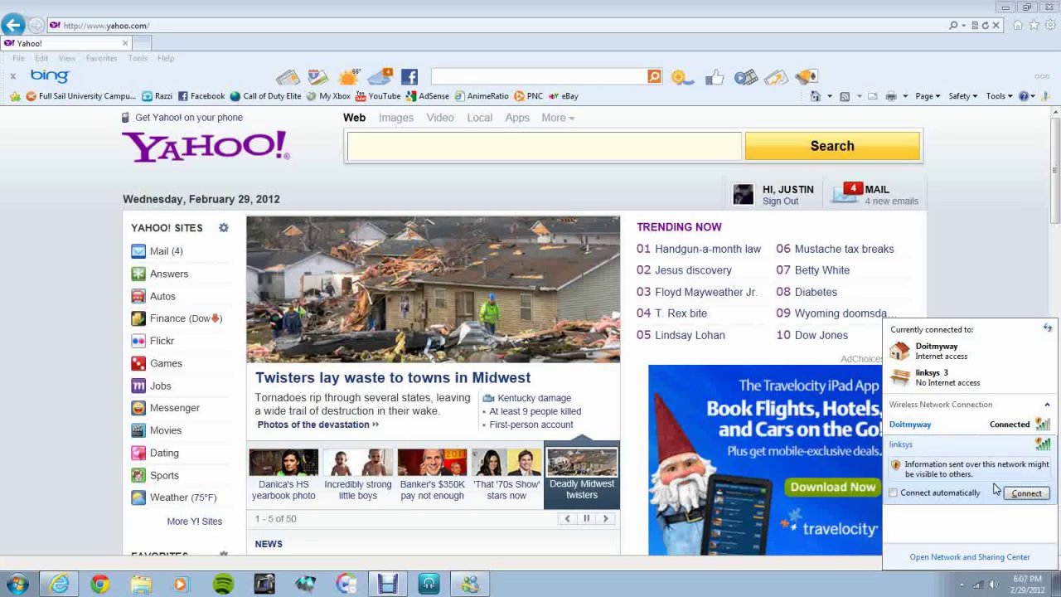
click(1018, 494)
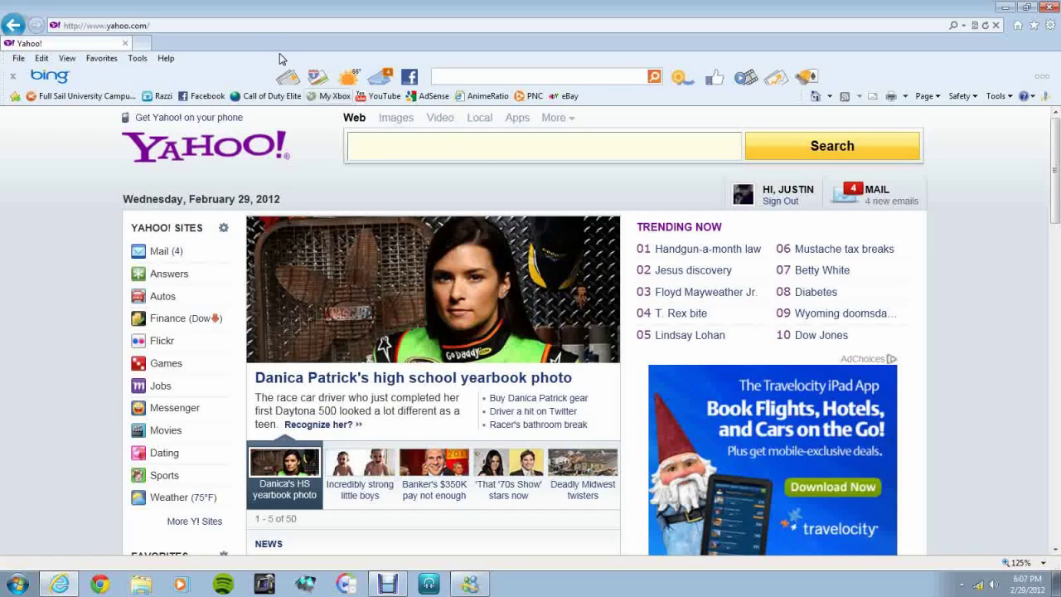
Browse to 192.168.1.1 and log in to the Linksys WRT54GS with the admin credentials
click(253, 30)
text(19)
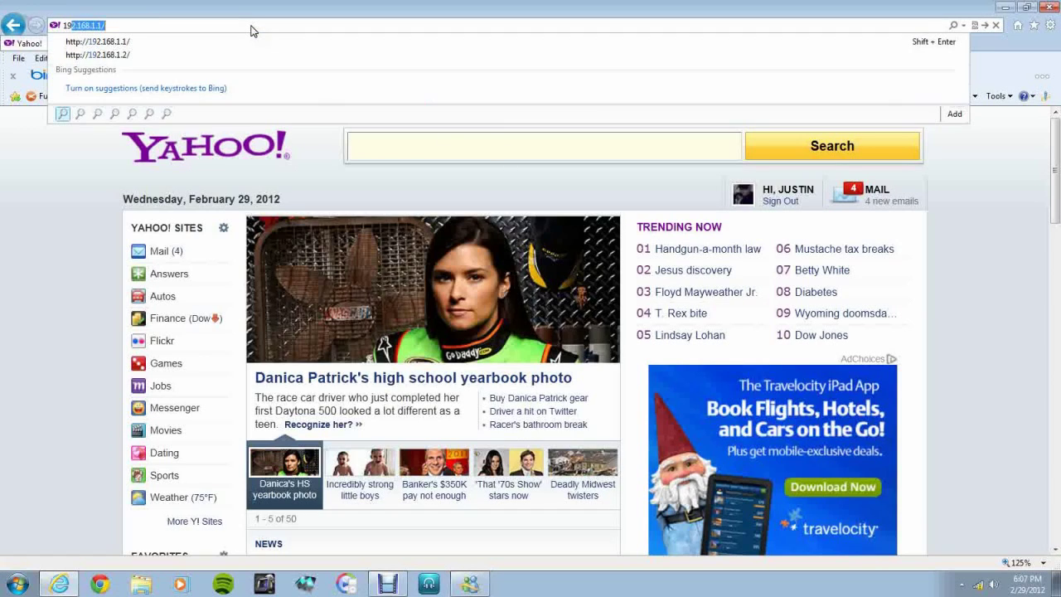
text(2.168.1.1)
key(Return)
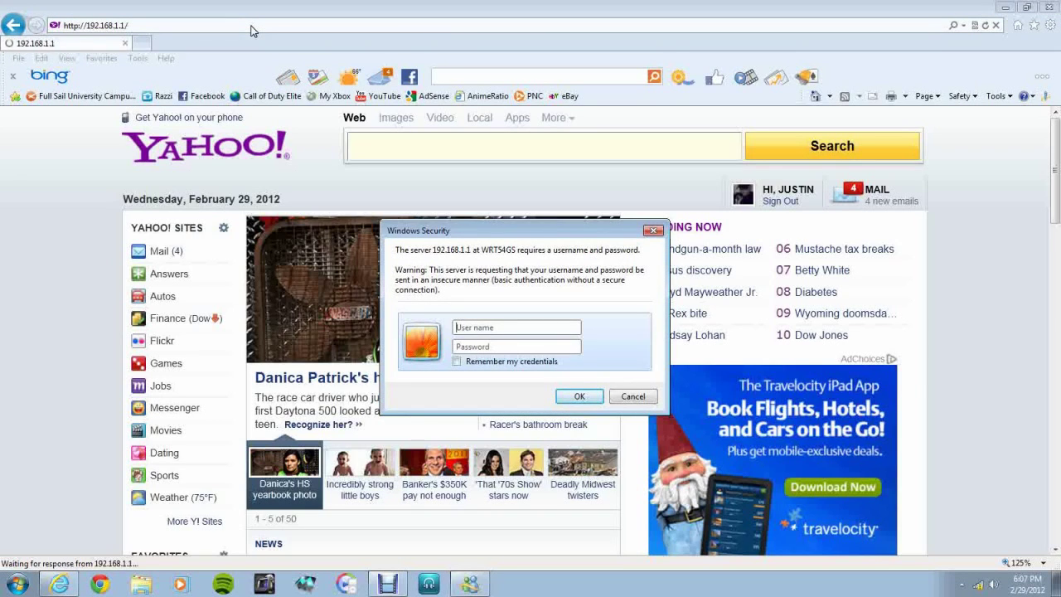
text(D)
key(BackSpace)
key(BackSpace)
key(BackSpace)
text(A)
text(adm)
key(Return)
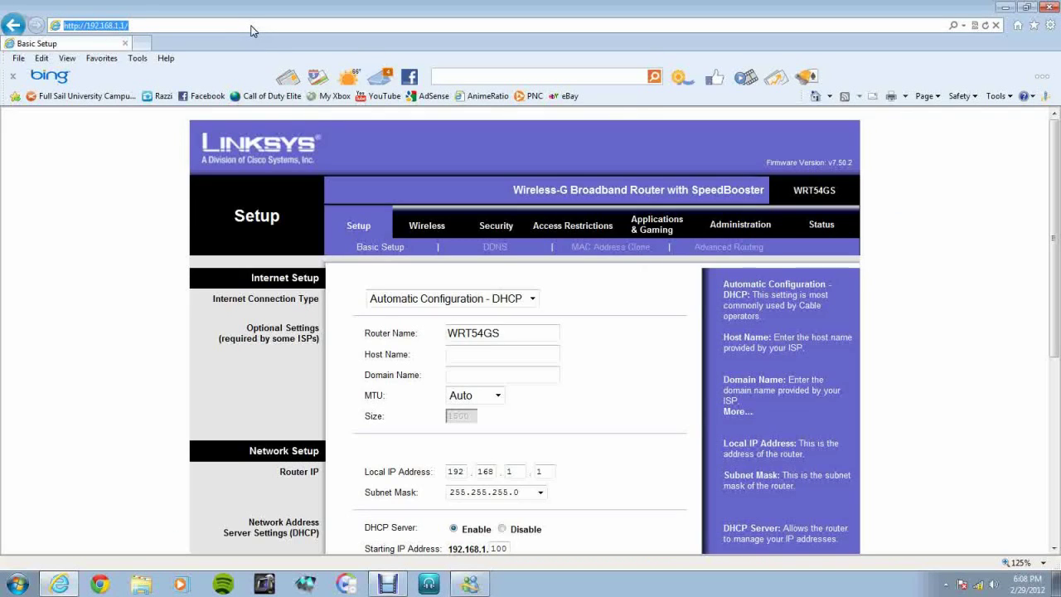
Change the Local IP Address's last octet to 2, making it 192.168.1.2, and save
click(550, 472)
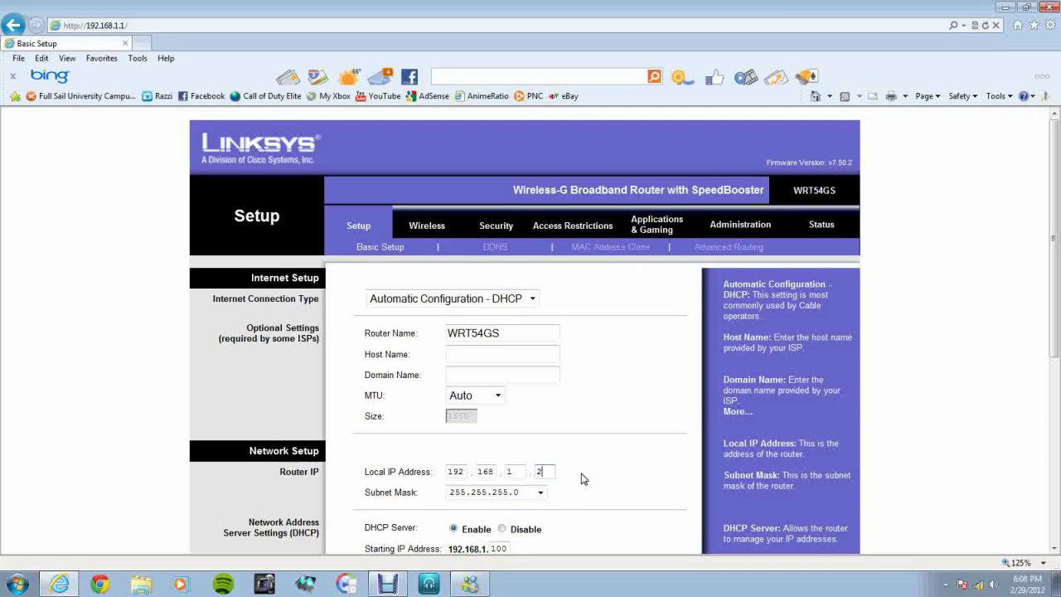
scroll(592, 474, down, 5)
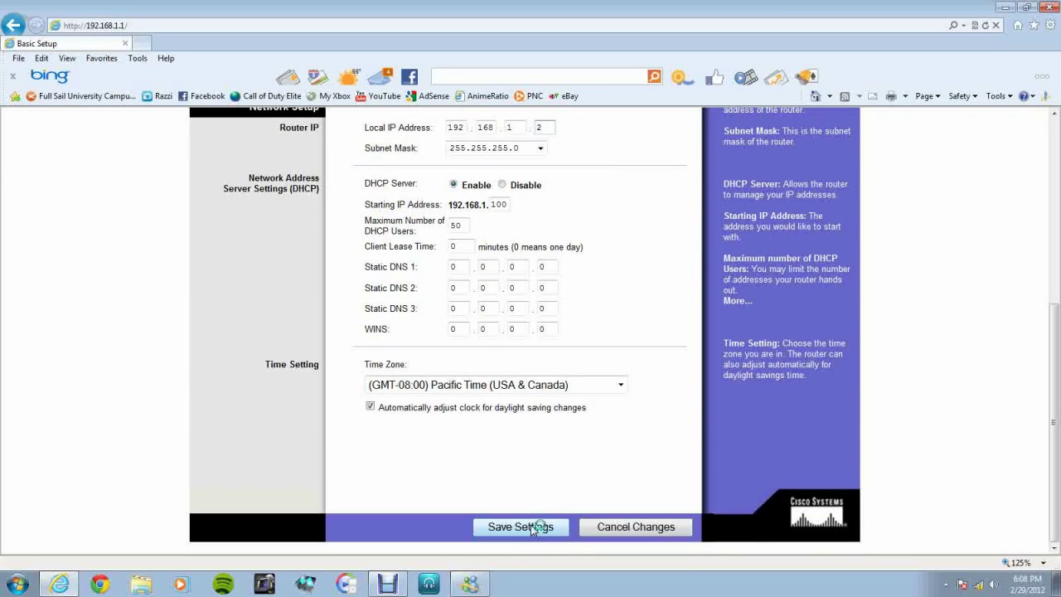
click(533, 528)
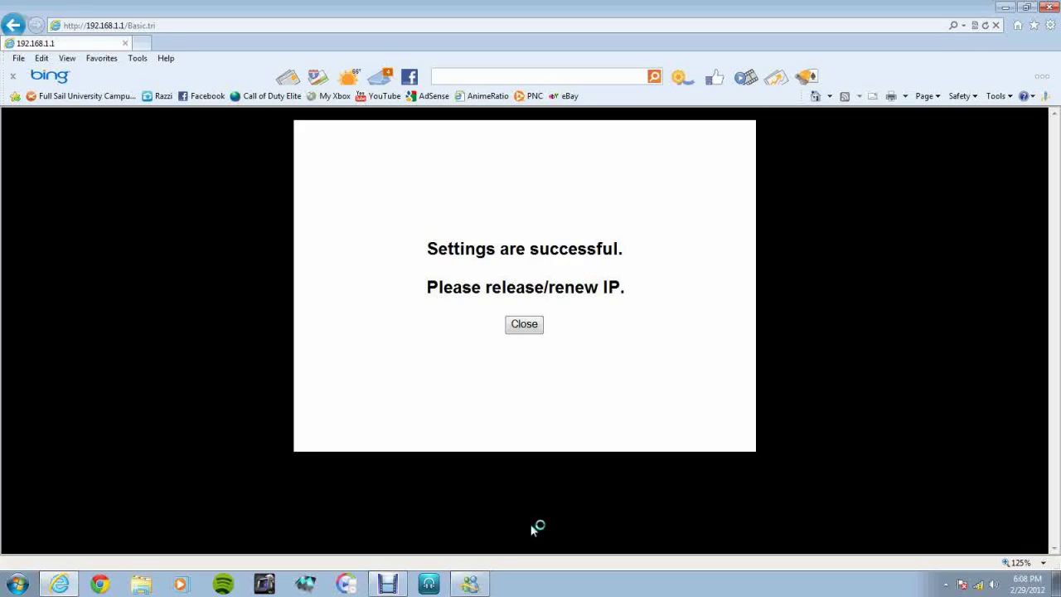
Browse to 192.168.1.2 and sign in to the Linksys router with the admin user name and password
click(128, 27)
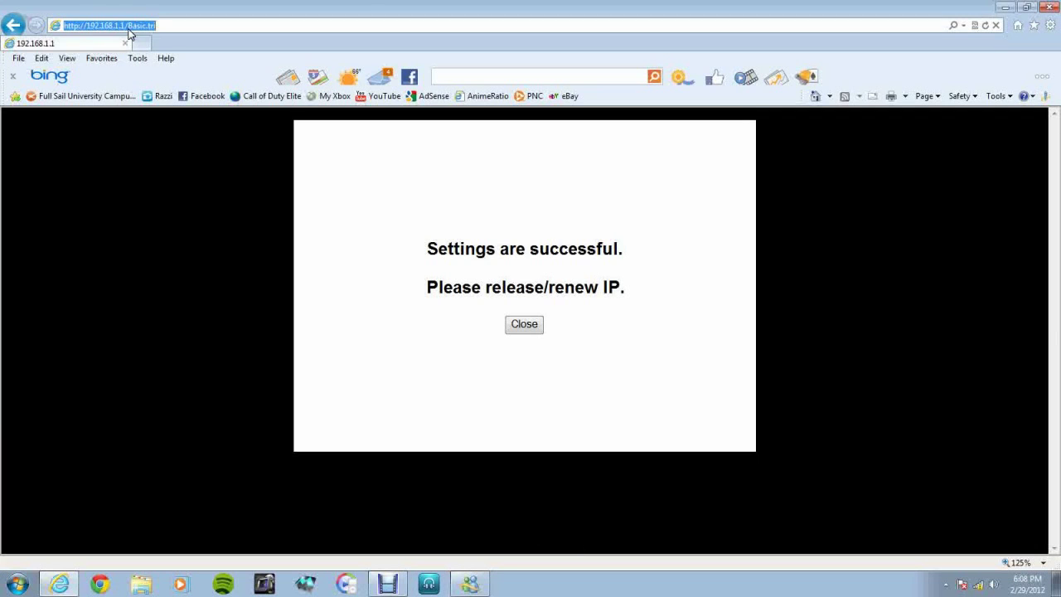
text(192.1)
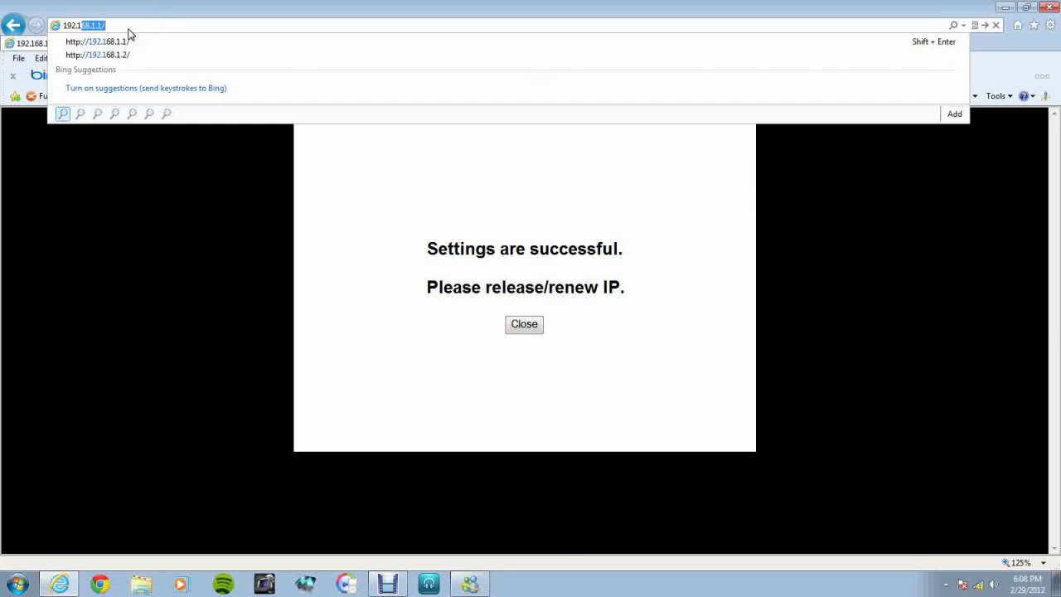
text(68.1.2)
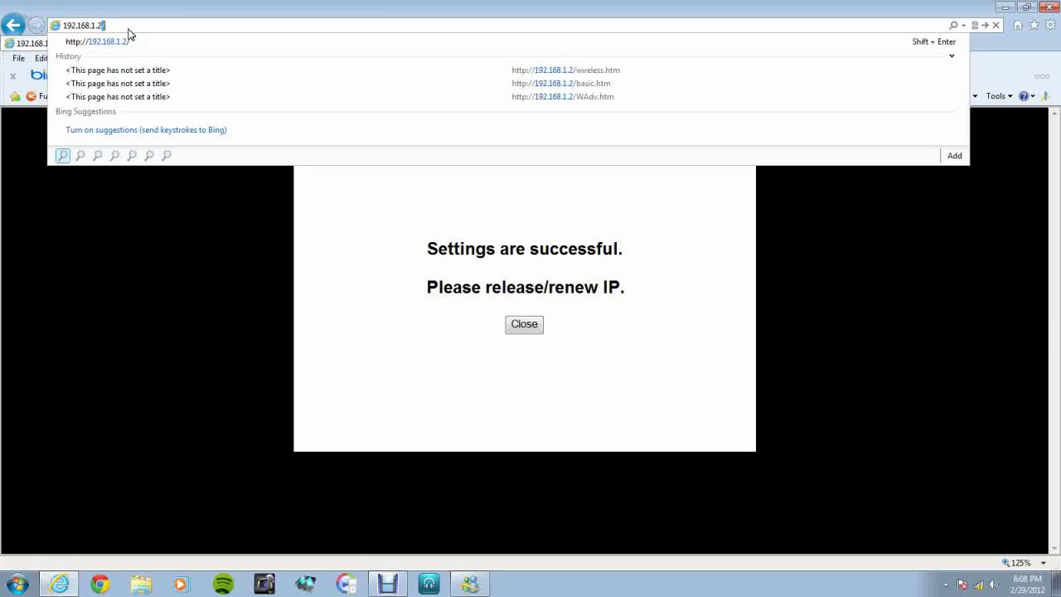
key(Return)
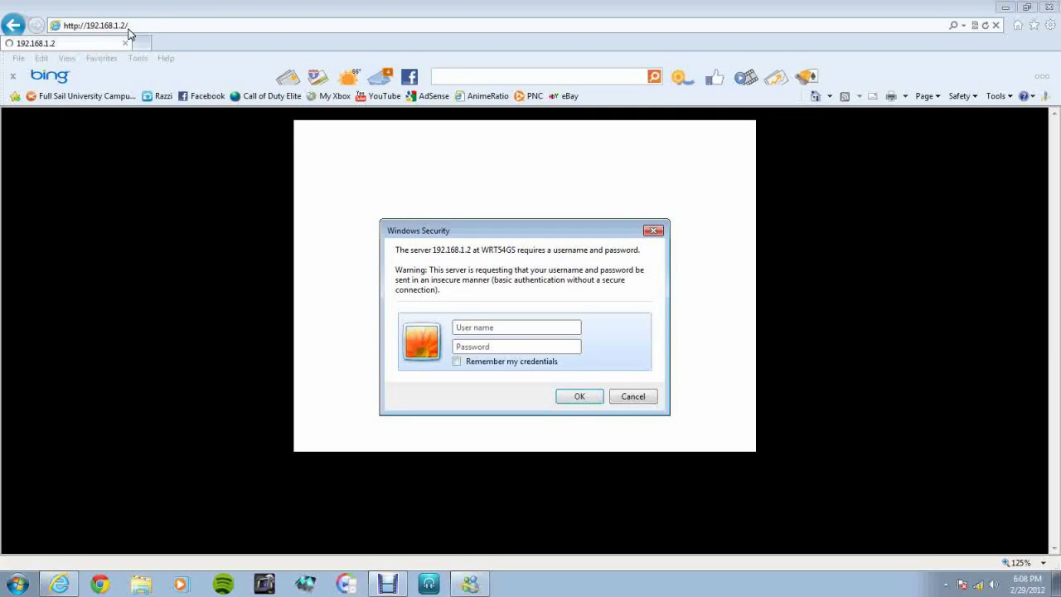
text(Adm)
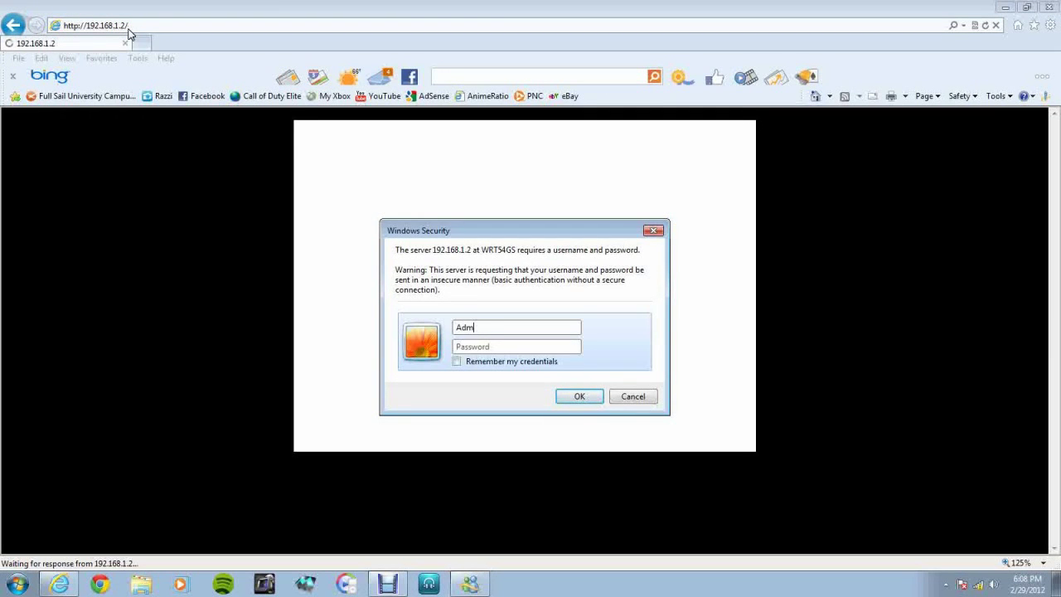
text(in)
key(Tab)
text(admin)
key(Return)
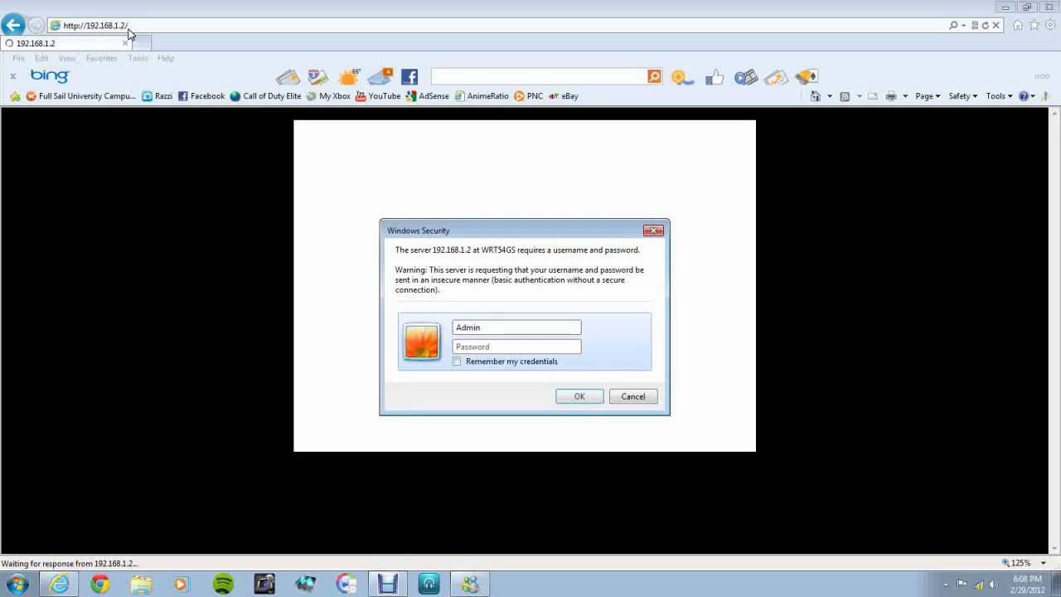
text(adm)
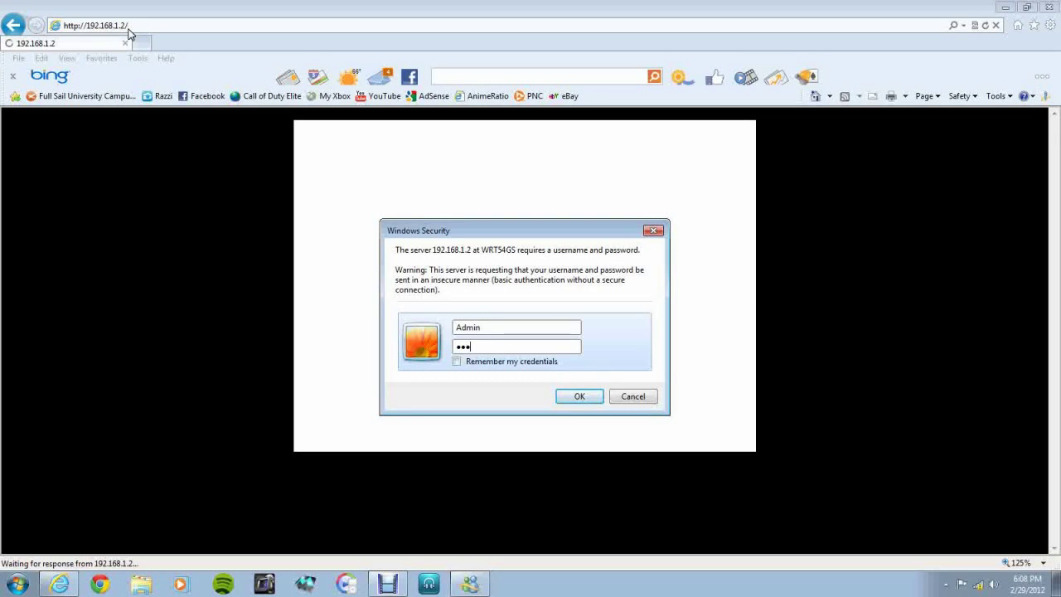
text(in)
key(Return)
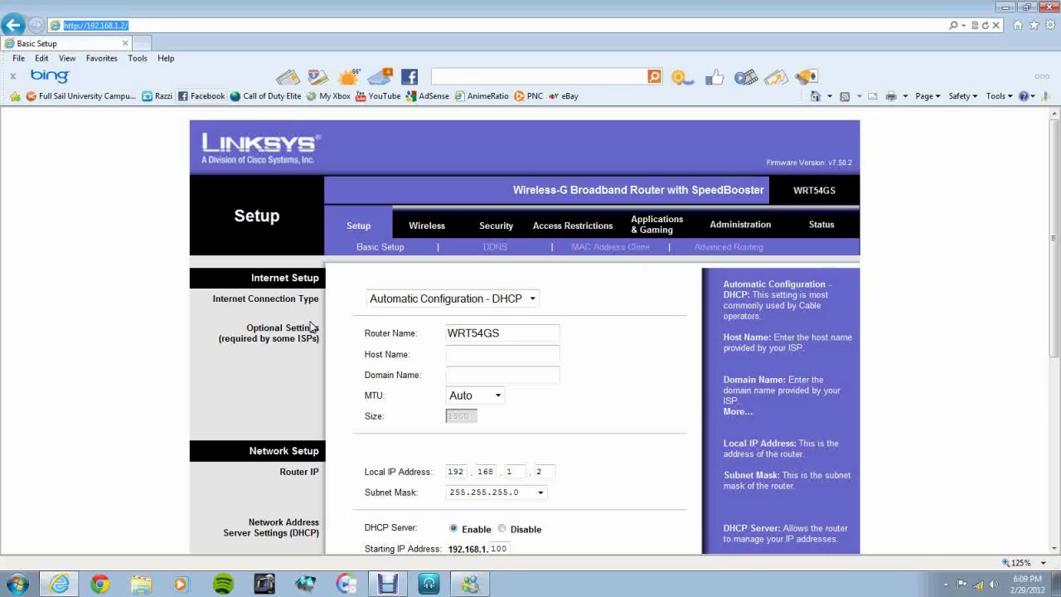
click(426, 229)
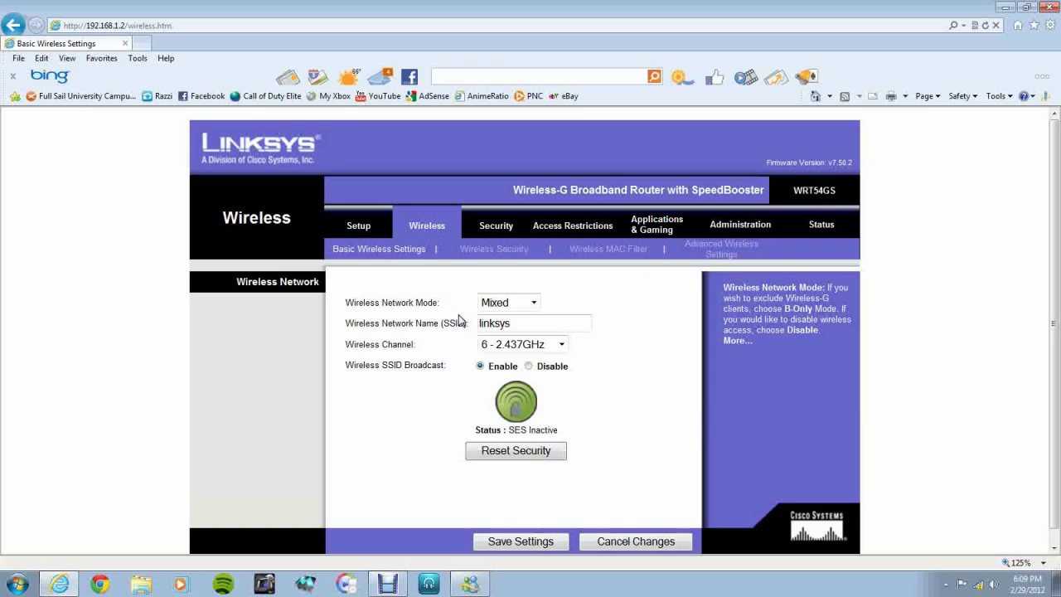
Rename the wireless network from 'linksys' to 'Doitmyway', keep channel 6, and save
drag(539, 322, 357, 327)
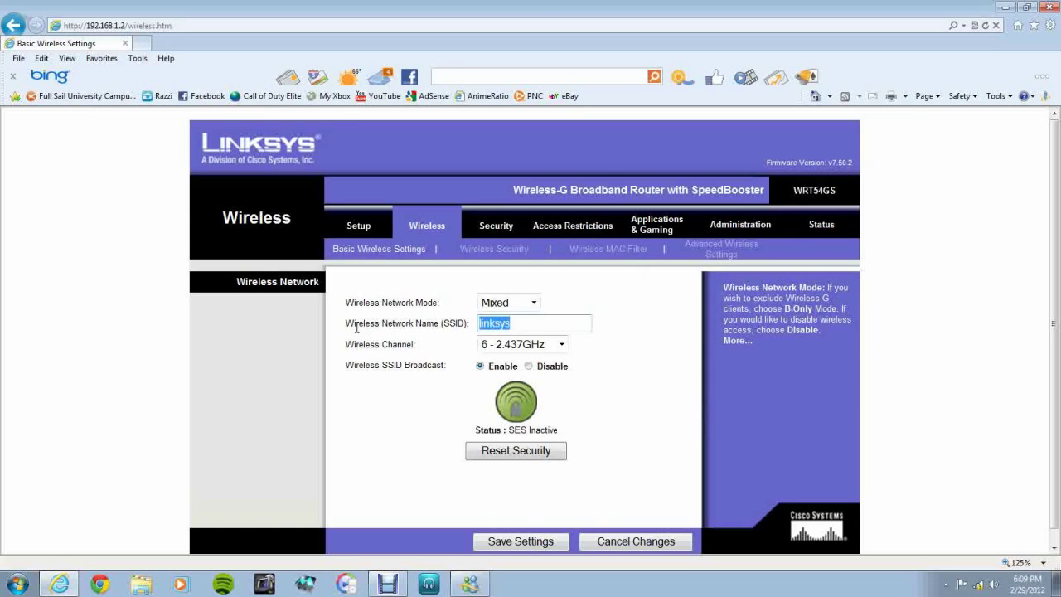
text(Doitmyway)
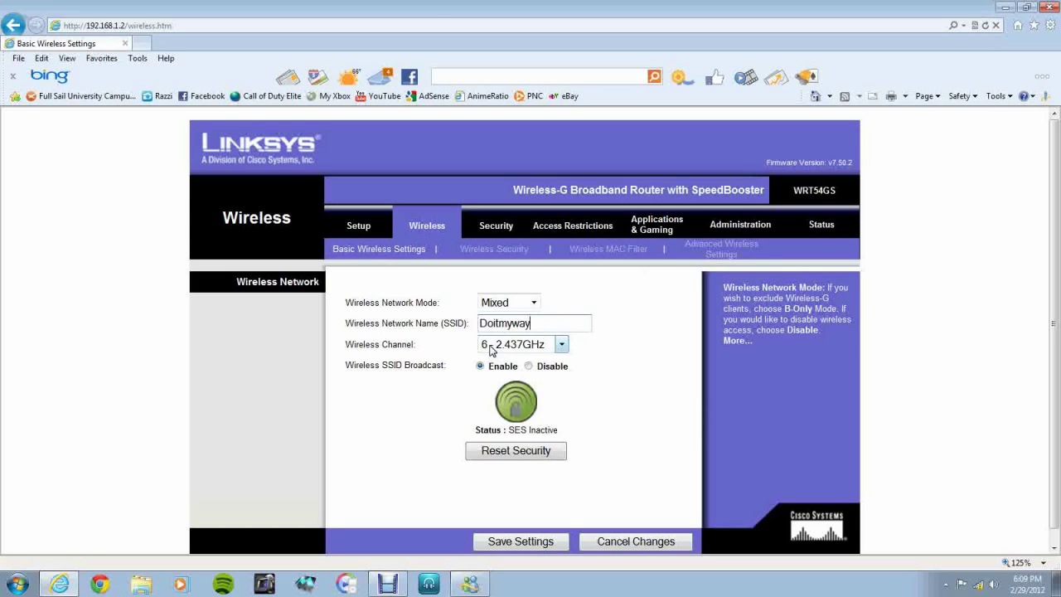
click(505, 543)
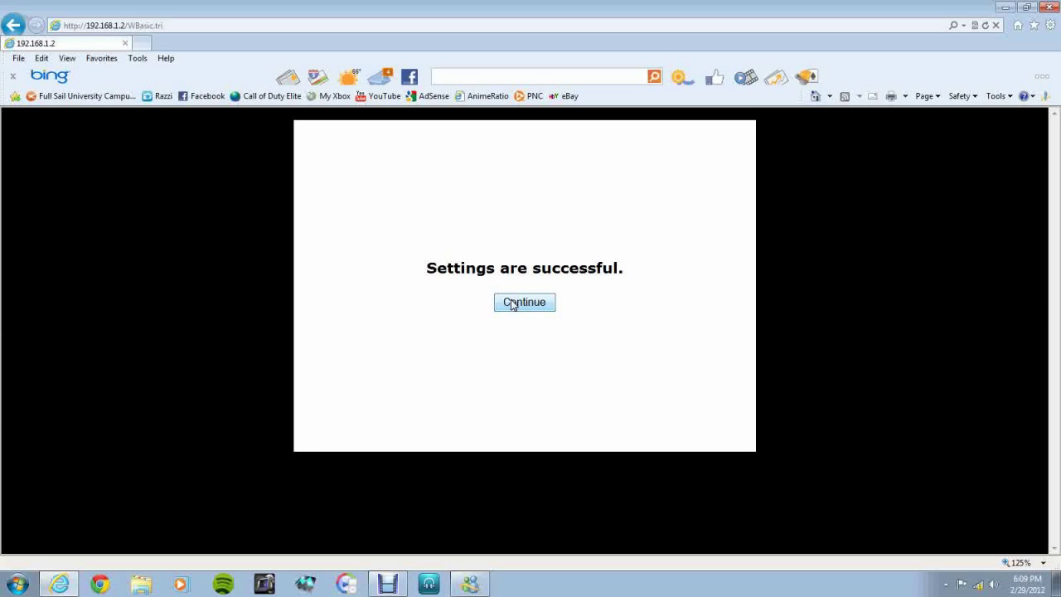
Continue past the 'Settings are successful' message back to Basic Wireless Settings showing Doitmyway
click(513, 304)
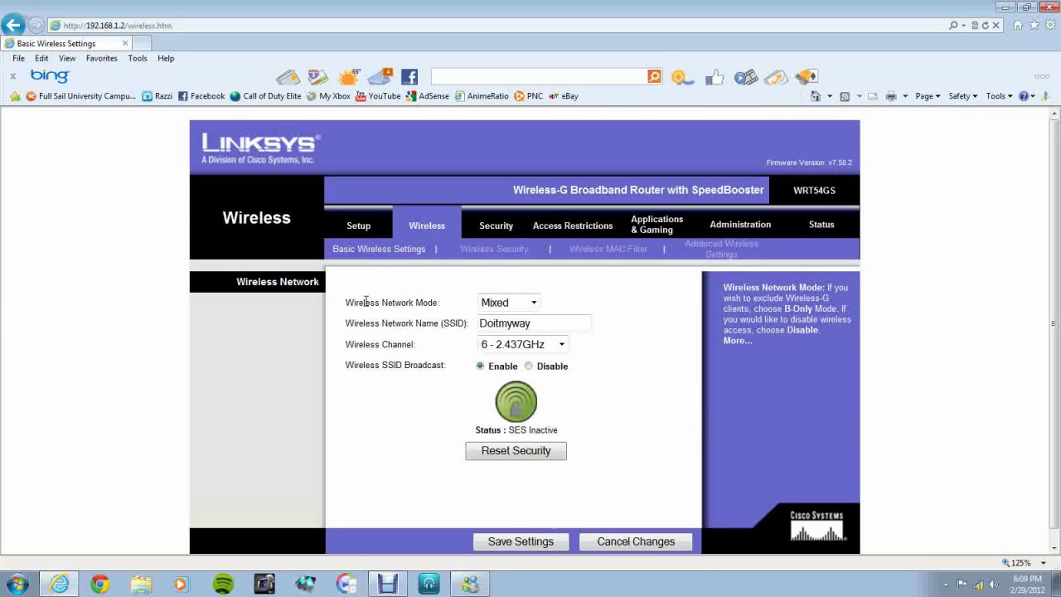
Set DHCP Server to Disable on Basic Setup, save, and check the tray's wireless connection
click(359, 227)
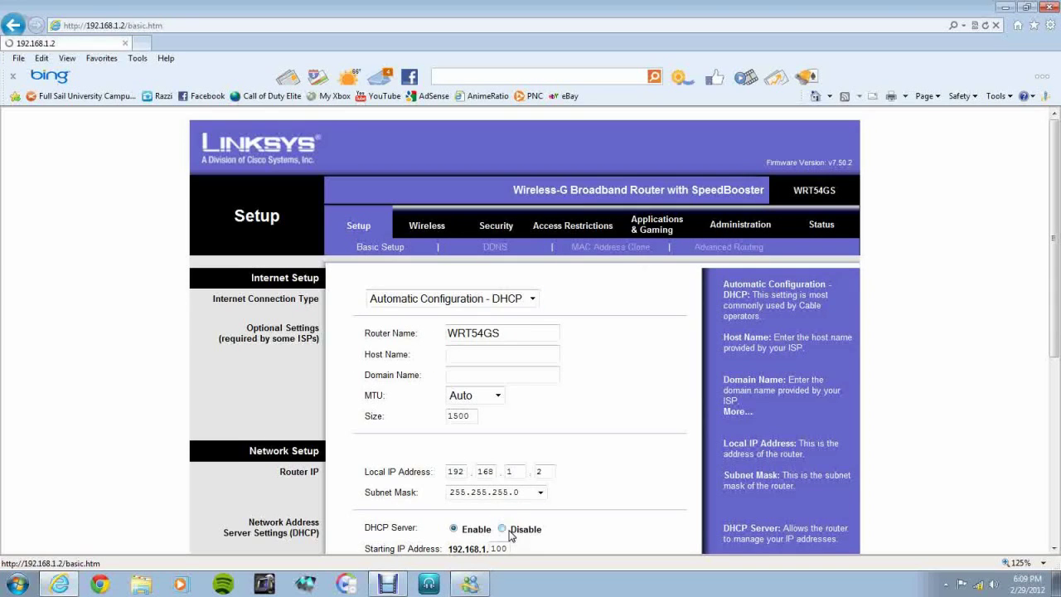
scroll(604, 511, down, 4)
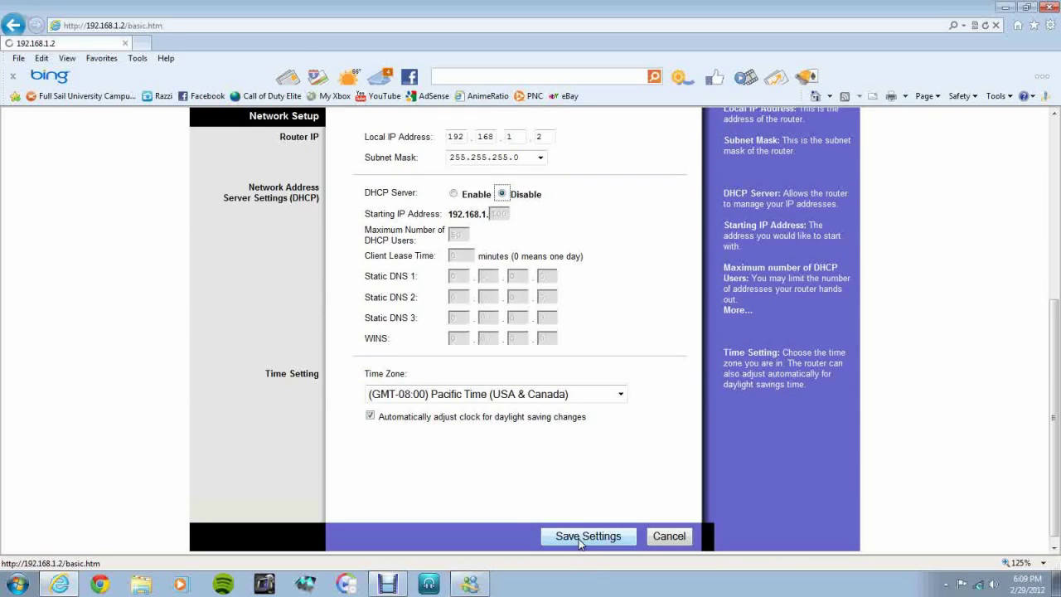
click(581, 537)
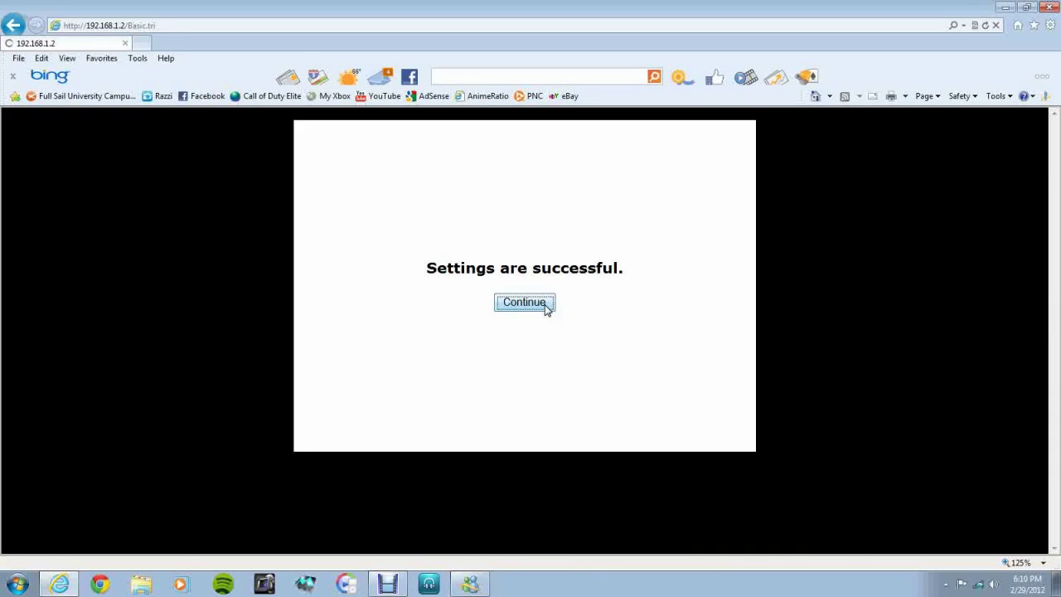
click(546, 304)
click(981, 585)
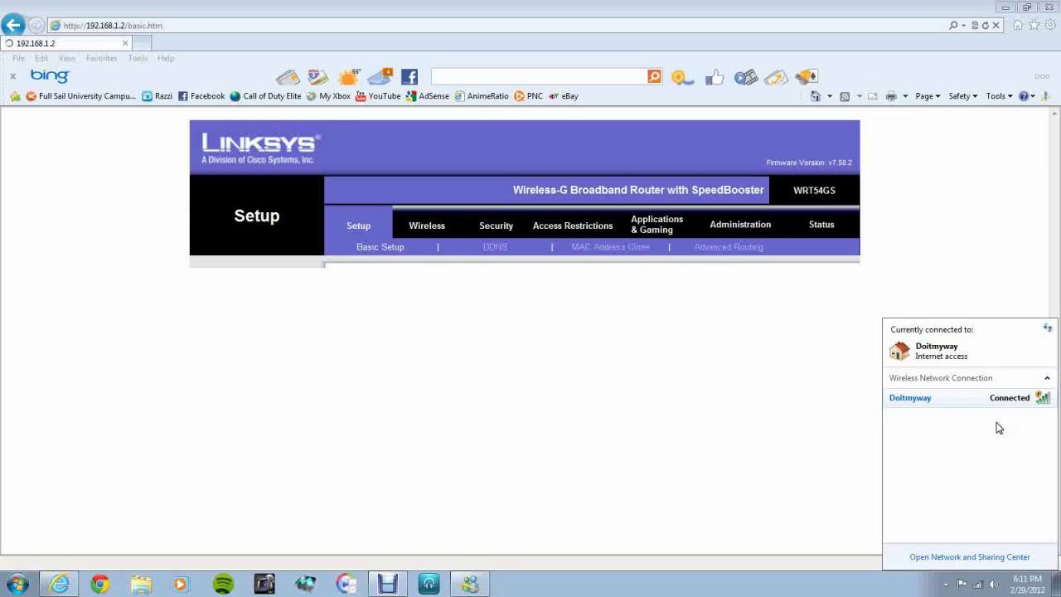
click(980, 586)
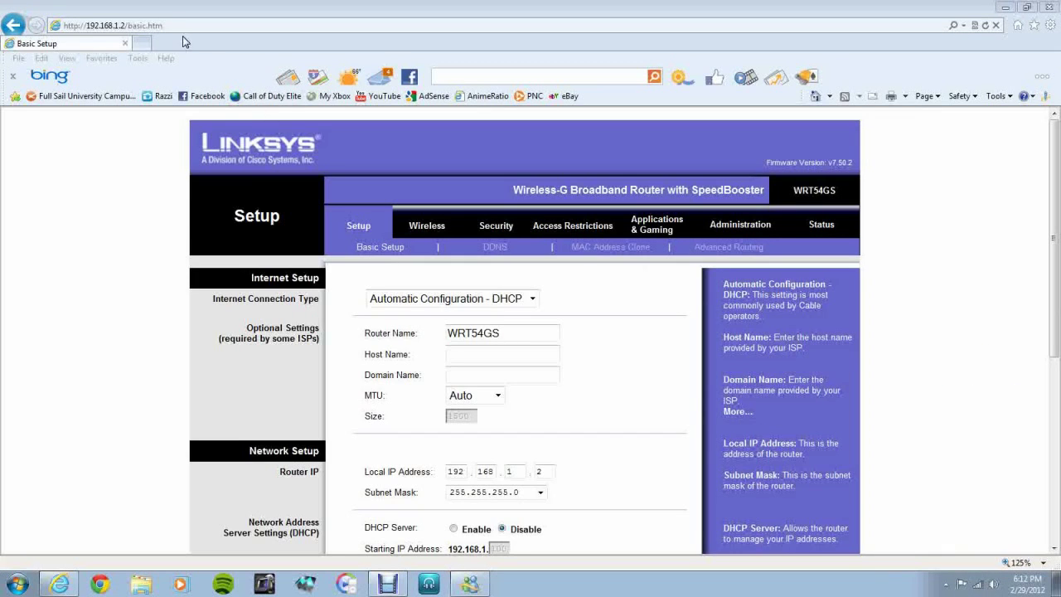
click(142, 26)
text(192.168.)
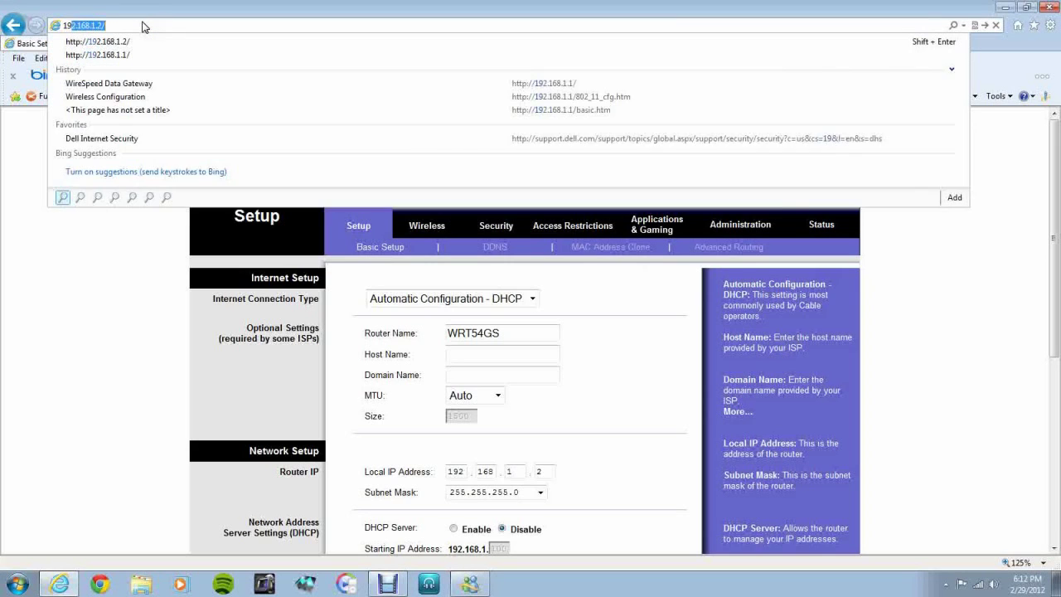
text(1.1)
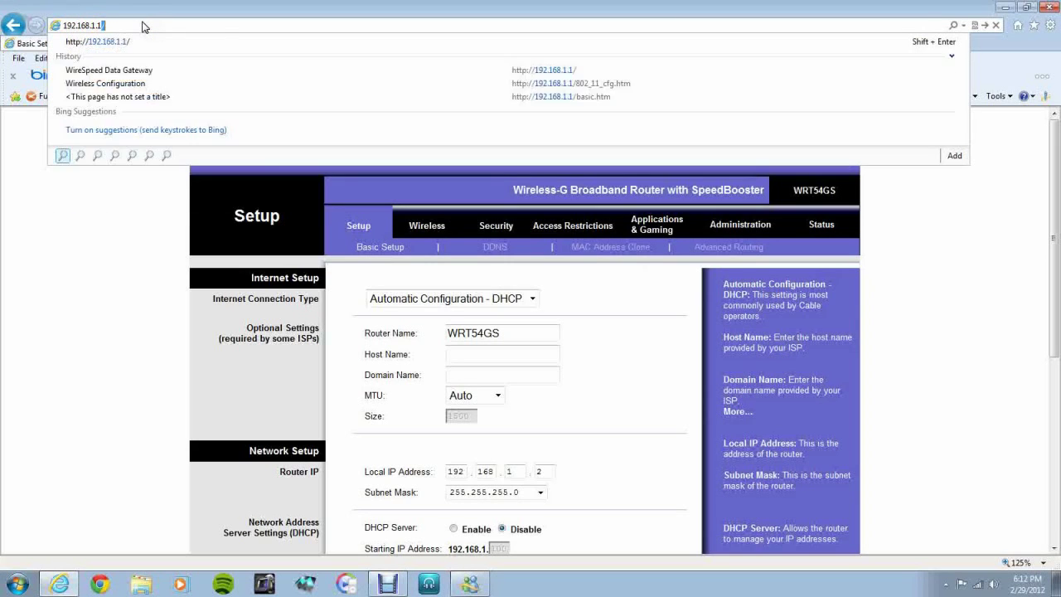
key(Return)
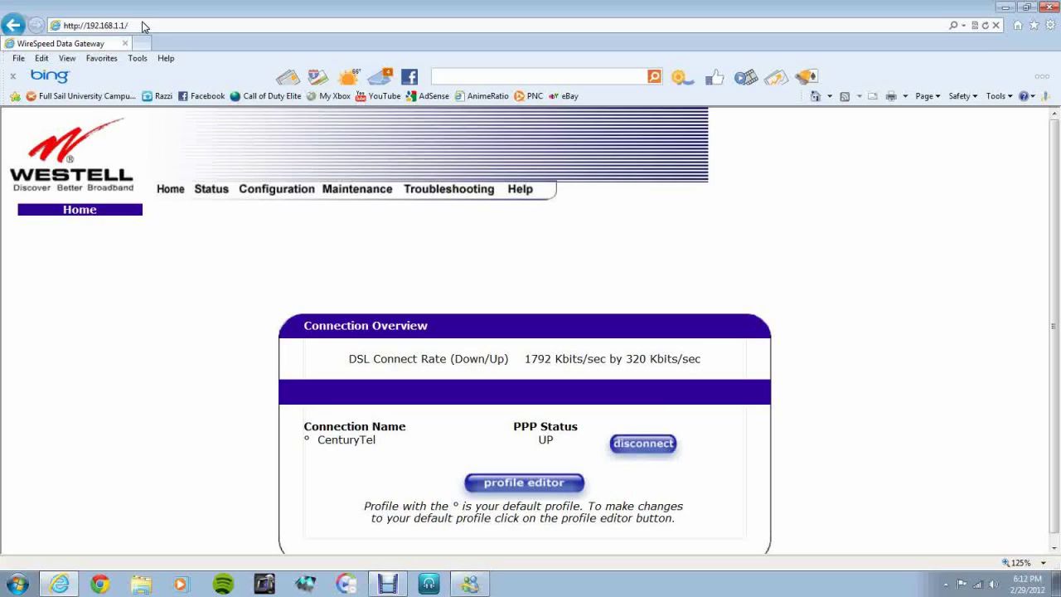
click(89, 25)
text(192.16)
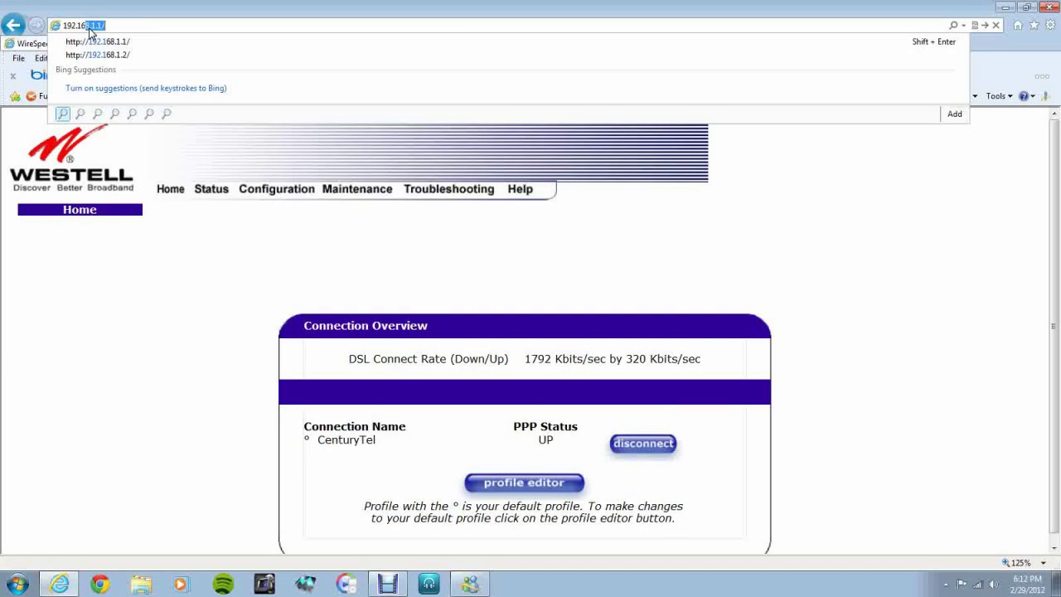
text(8.1.2)
key(Return)
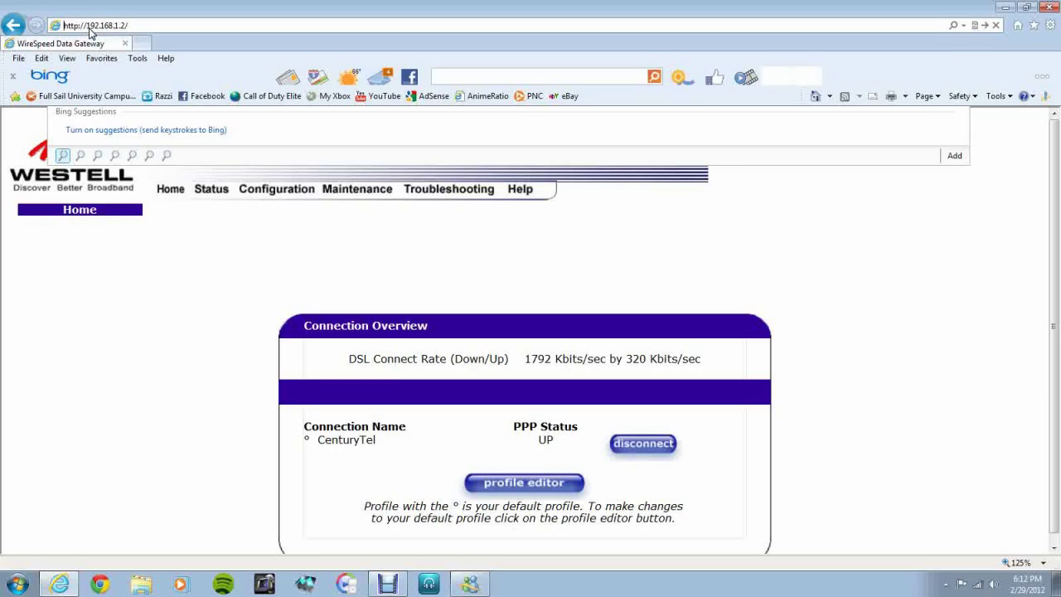